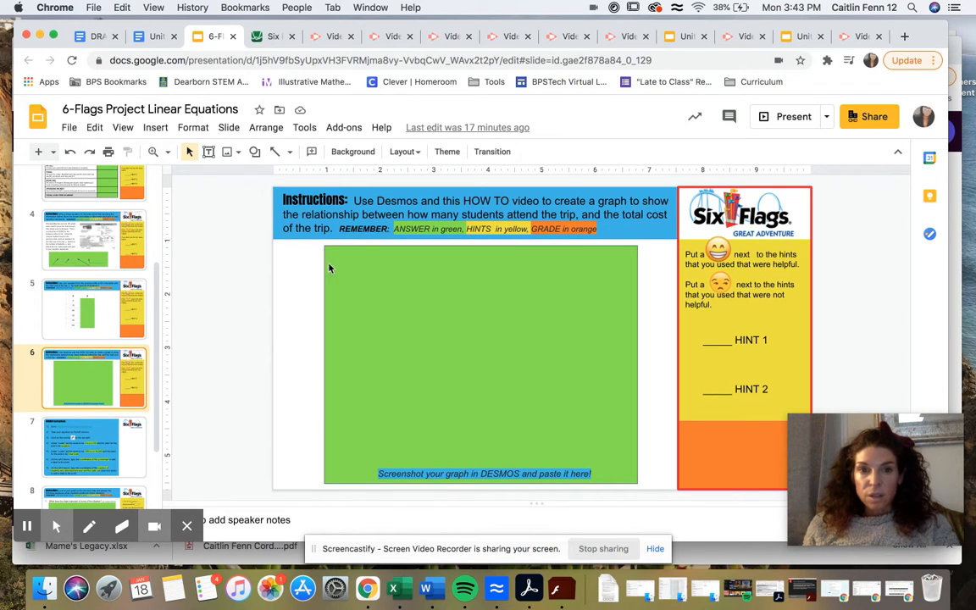
# - Open the Desmos graphing calculator from the link on the DESMOS Instructions slide
pyautogui.click(98, 425)
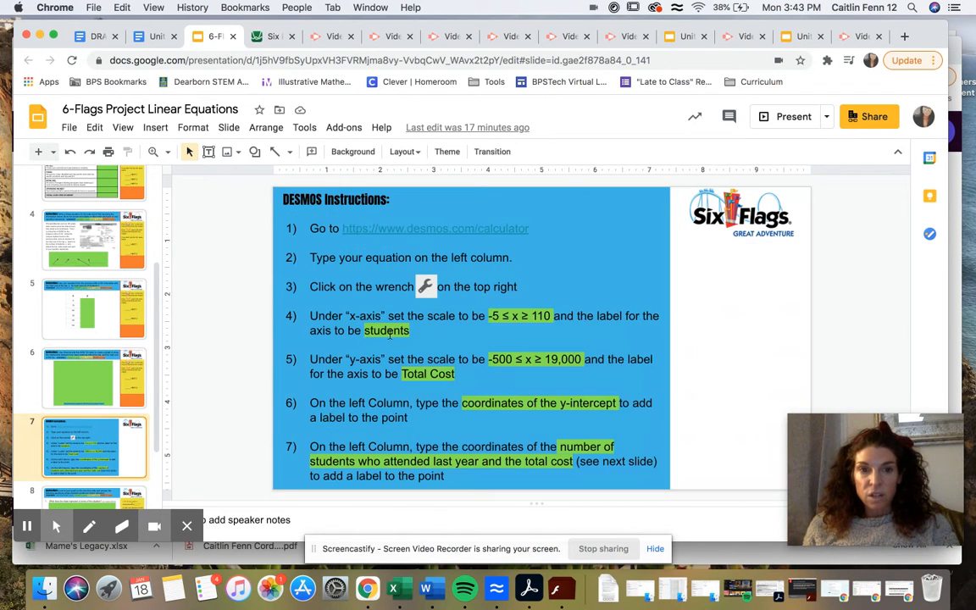
pyautogui.click(388, 229)
pyautogui.click(385, 246)
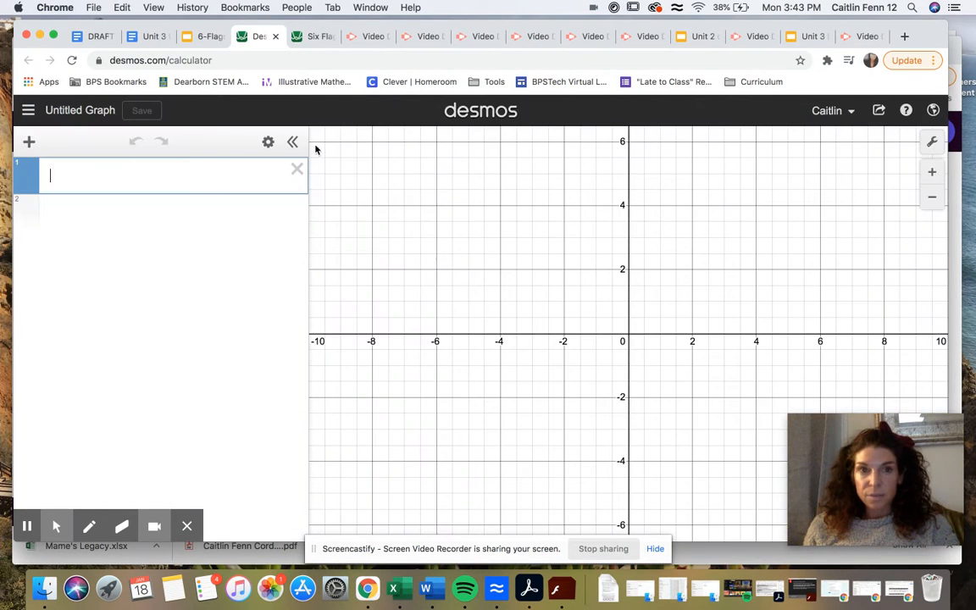
# - Check the equation instruction on the slide and graph y = 10.50x + 50 in Desmos
pyautogui.click(207, 36)
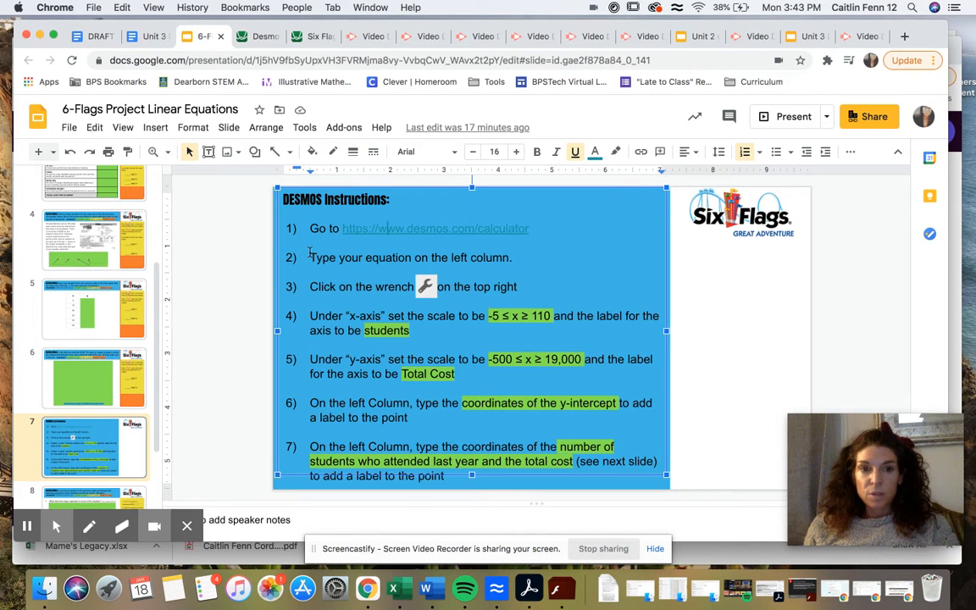
pyautogui.click(440, 257)
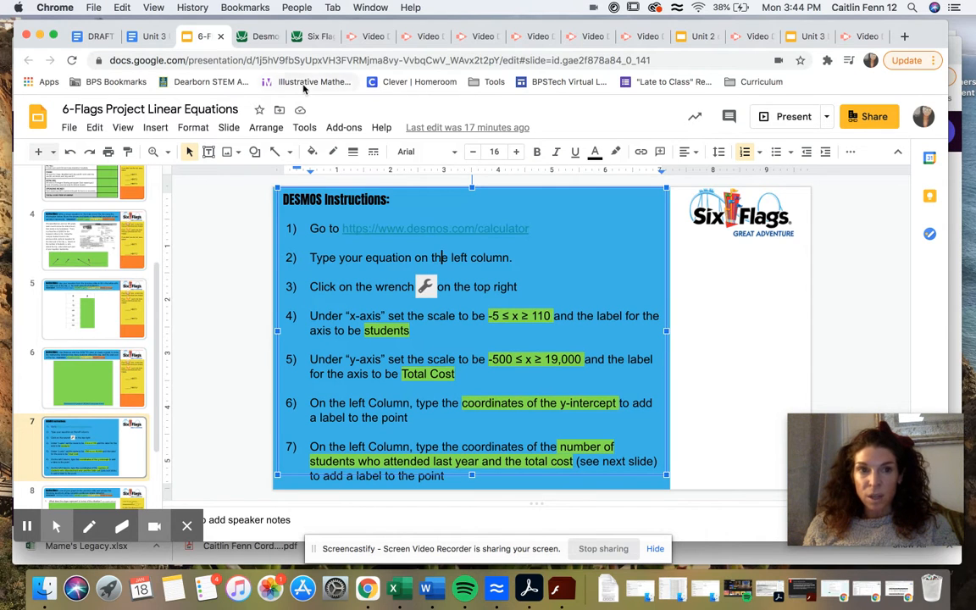
pyautogui.click(263, 38)
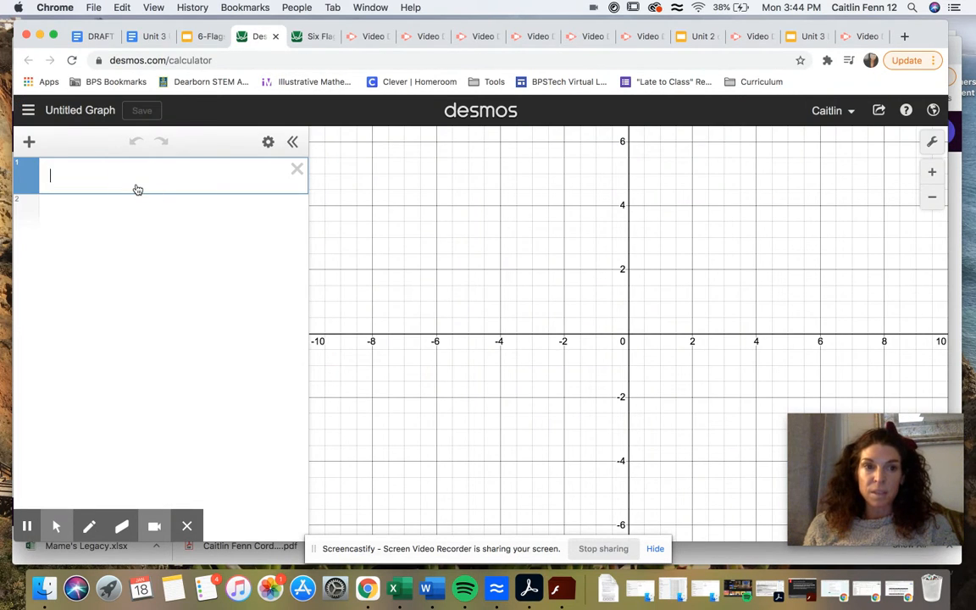
pyautogui.write('y = 1')
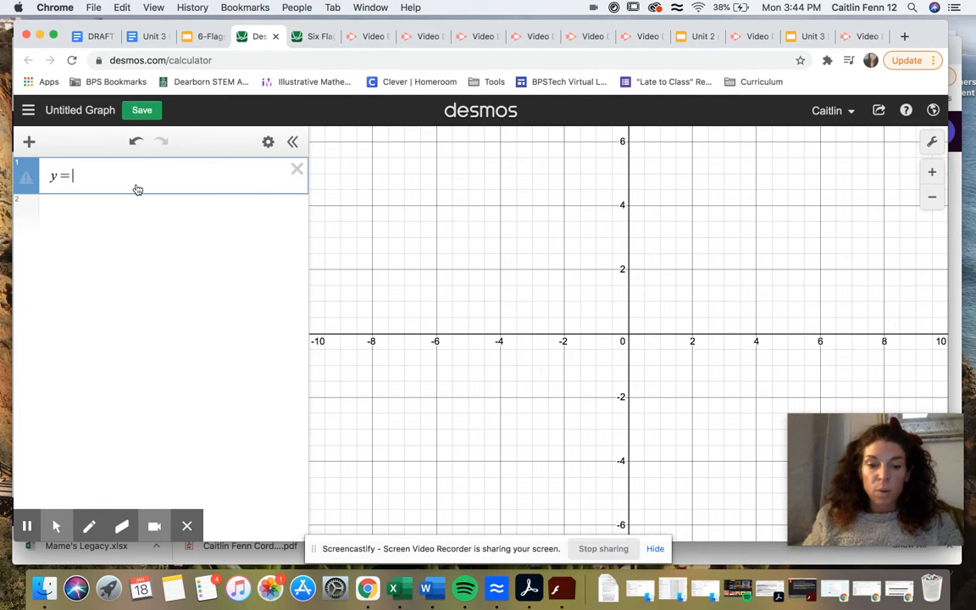
pyautogui.write('0.50')
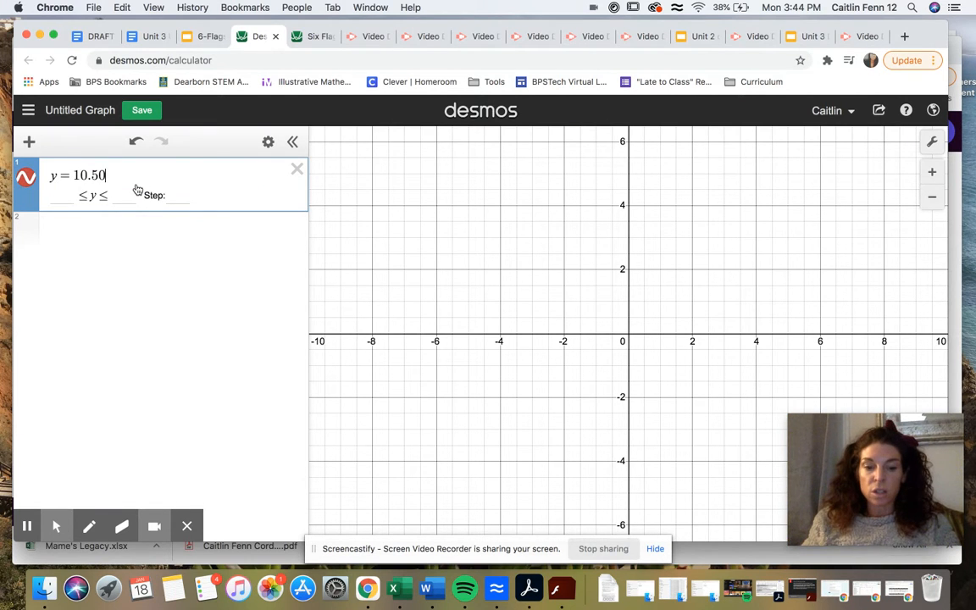
pyautogui.write('x + 50')
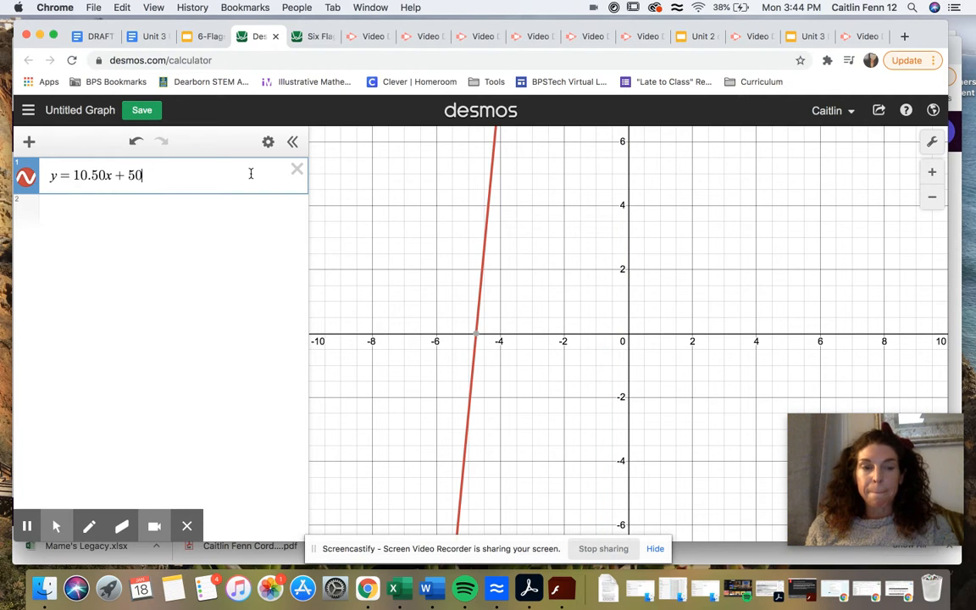
# - Consult the third instruction on the slide and open the graph settings in Desmos
pyautogui.click(207, 36)
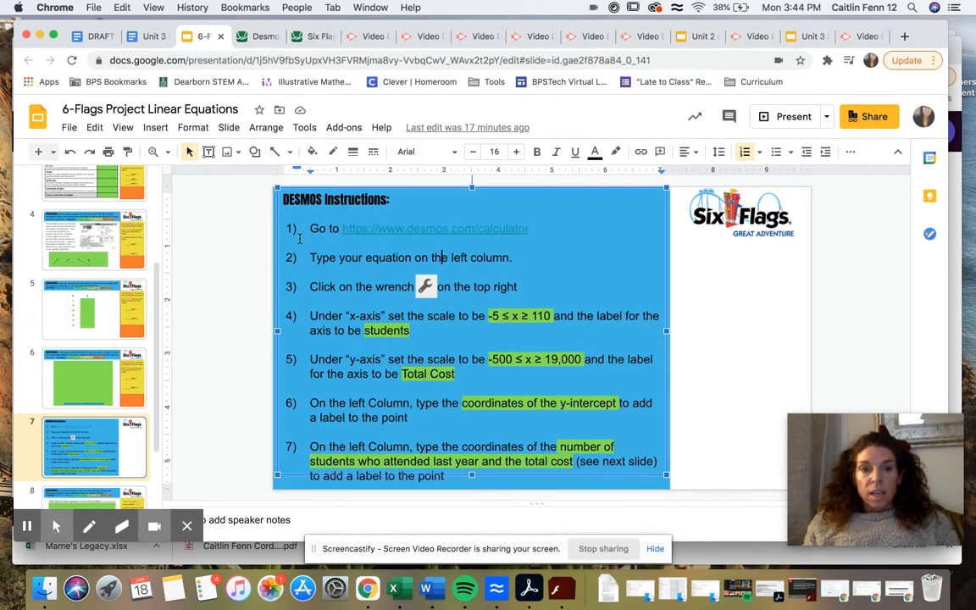
pyautogui.click(389, 287)
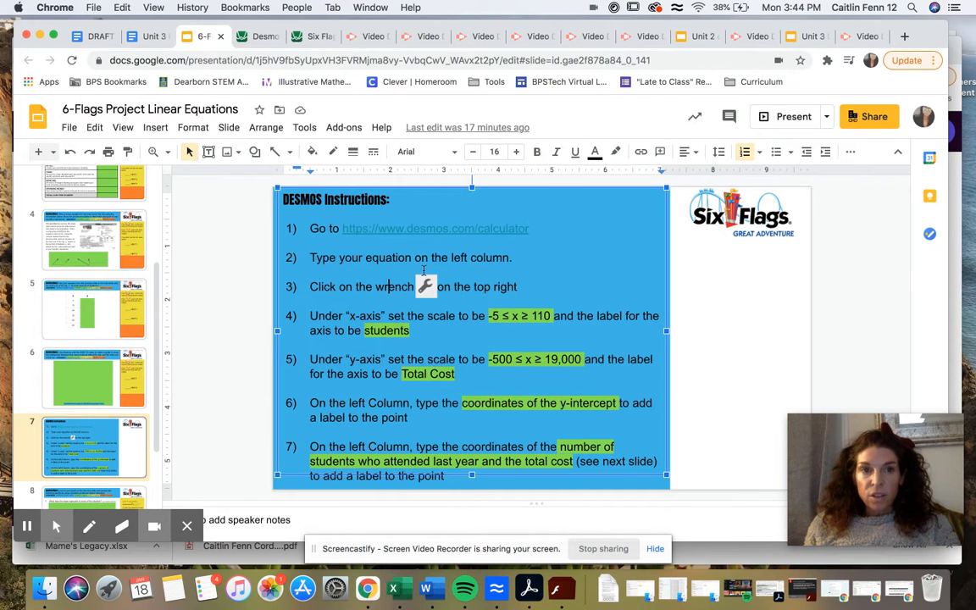
pyautogui.click(258, 38)
pyautogui.click(933, 141)
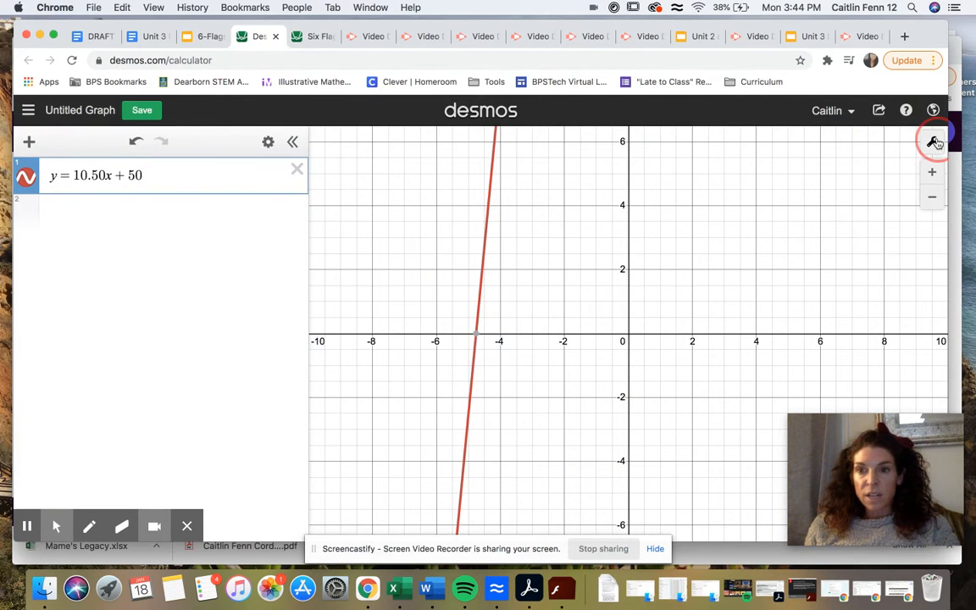
# - Following the slide's x-axis instruction, set the Desmos x-axis range from -5 to 110 and label the axis "students"
pyautogui.click(211, 37)
pyautogui.moveTo(313, 315); pyautogui.dragTo(514, 315)
pyautogui.click(514, 315)
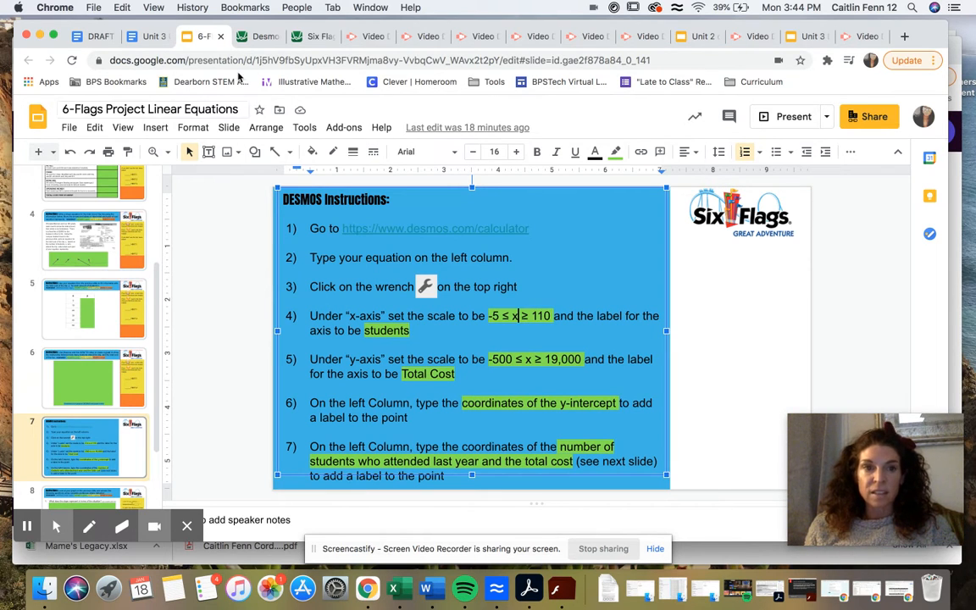
pyautogui.click(239, 36)
pyautogui.doubleClick(743, 345)
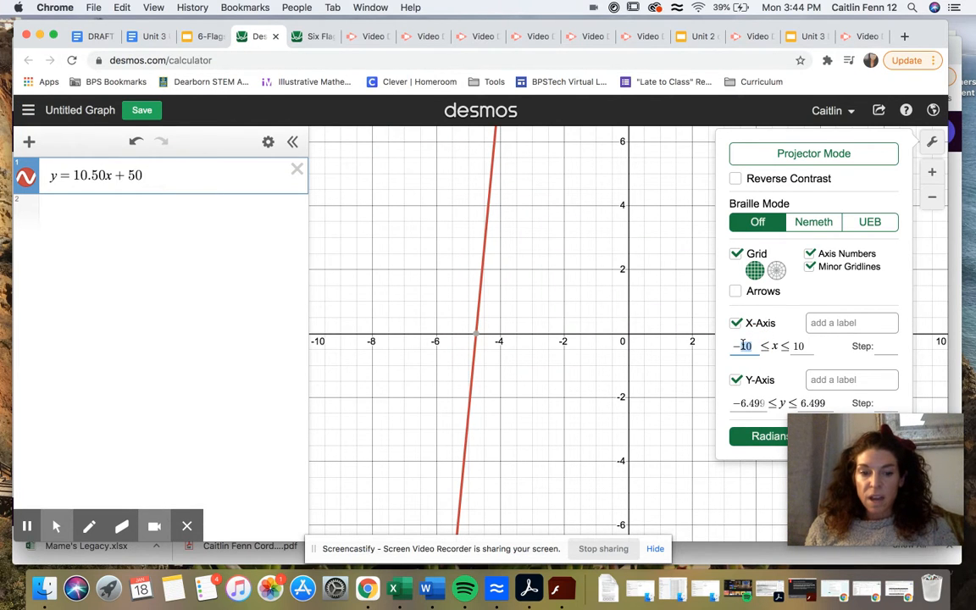
pyautogui.write('5')
pyautogui.moveTo(789, 345); pyautogui.dragTo(795, 344)
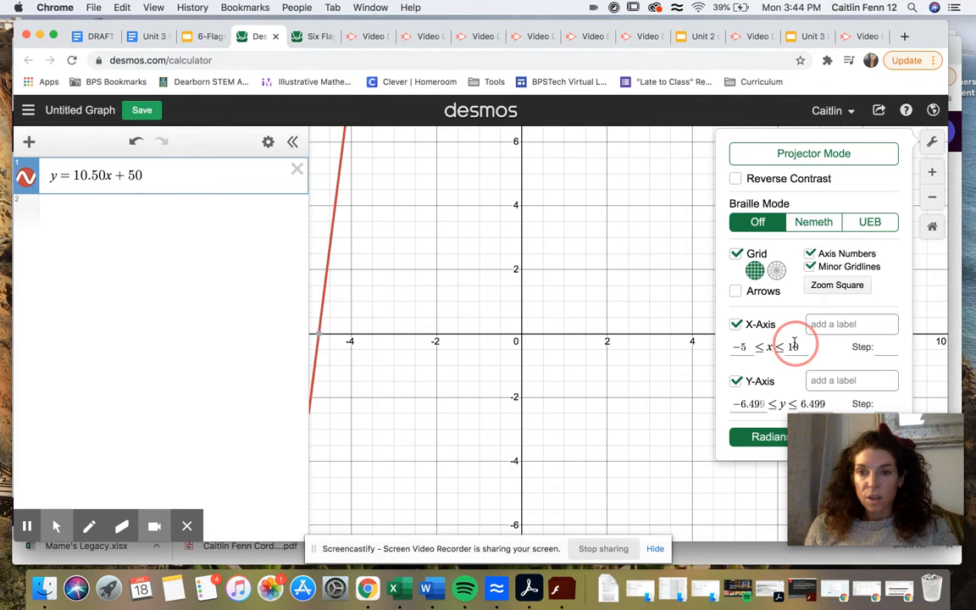
pyautogui.click(800, 348)
pyautogui.write('1')
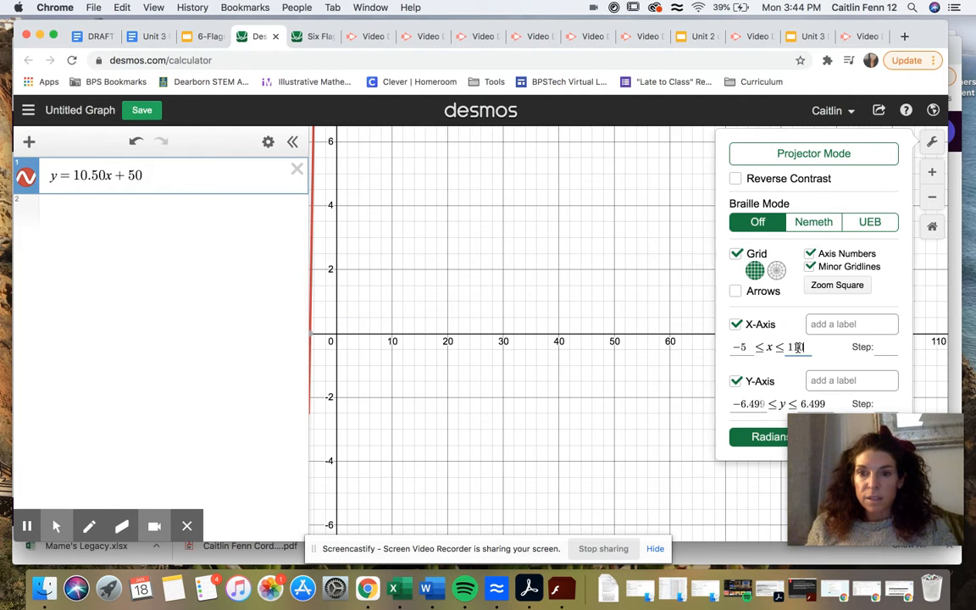
pyautogui.click(829, 317)
pyautogui.write('students')
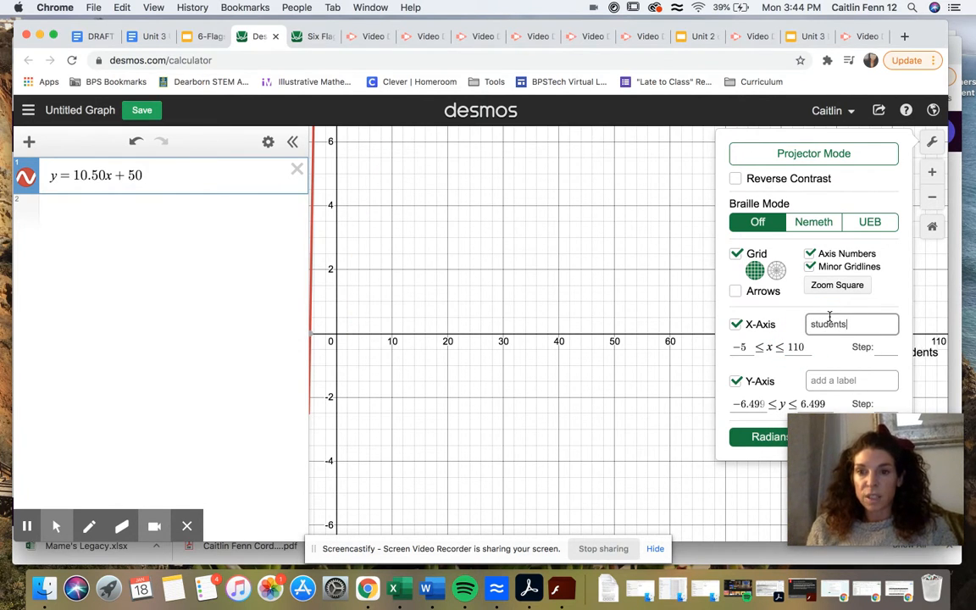
# - Following the slide's y-axis instruction, set the Desmos y-axis range from -500 to 19000 and label the axis "Total Cost"
pyautogui.click(842, 380)
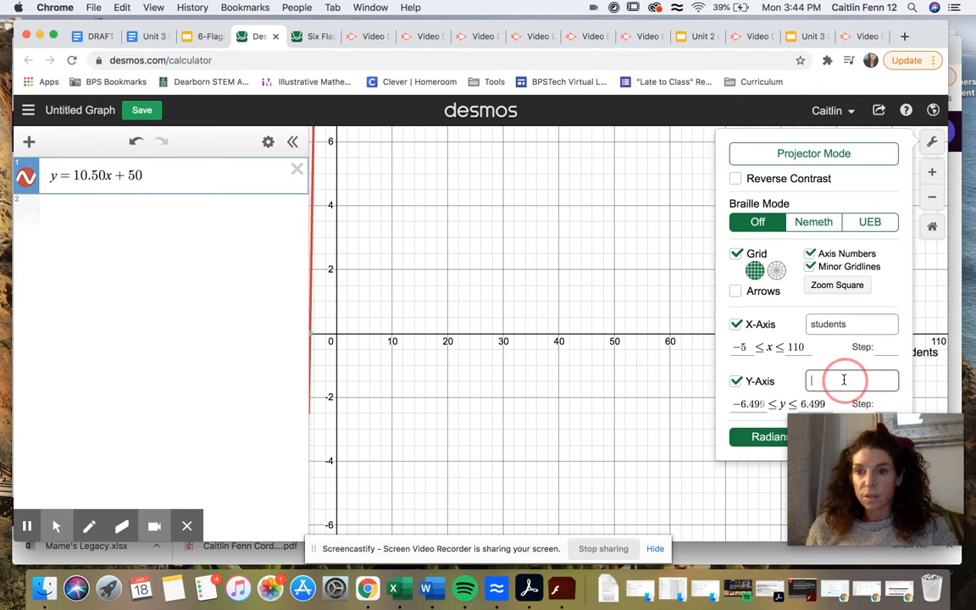
pyautogui.click(207, 38)
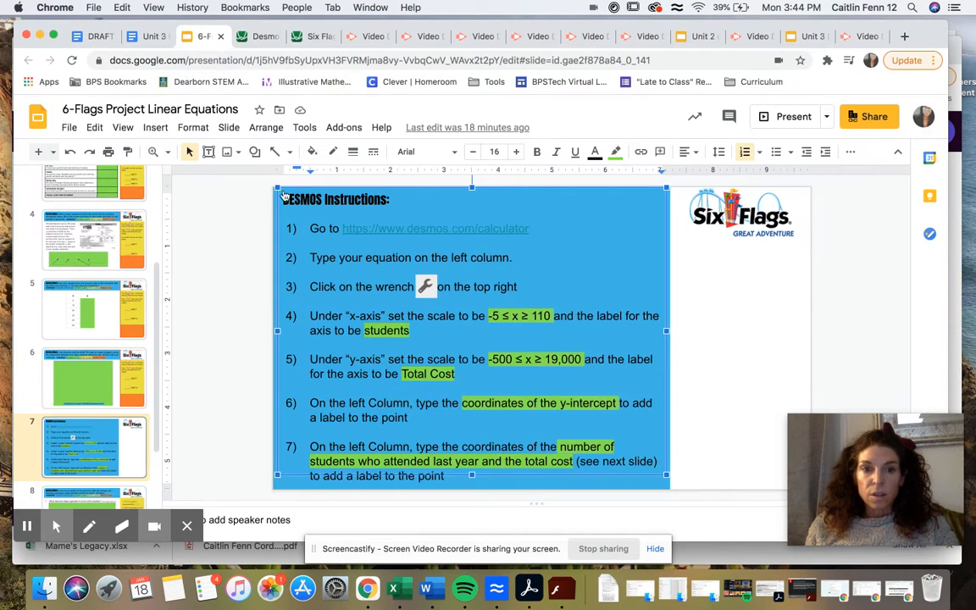
pyautogui.moveTo(313, 360); pyautogui.dragTo(481, 360)
pyautogui.click(480, 360)
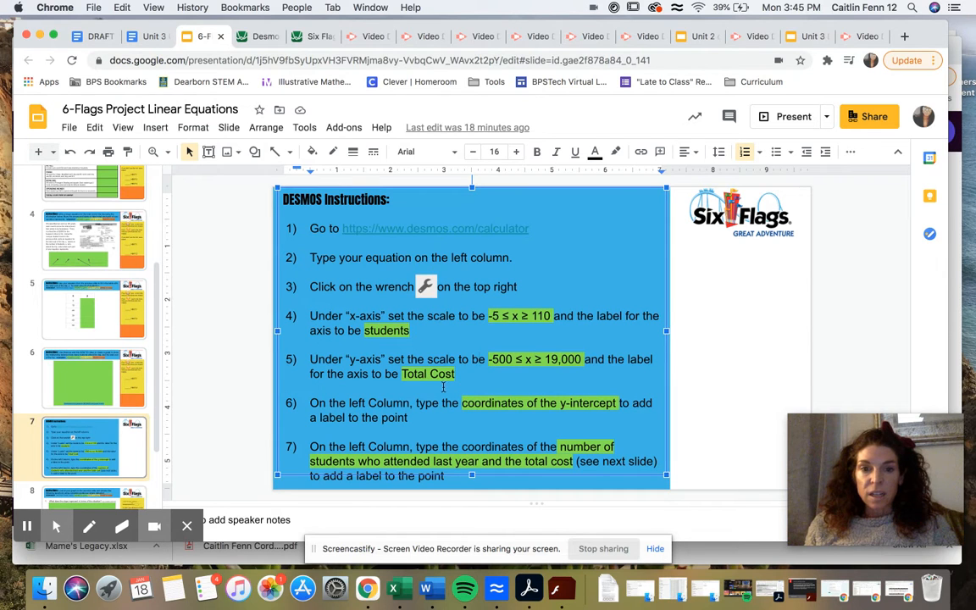
pyautogui.click(258, 37)
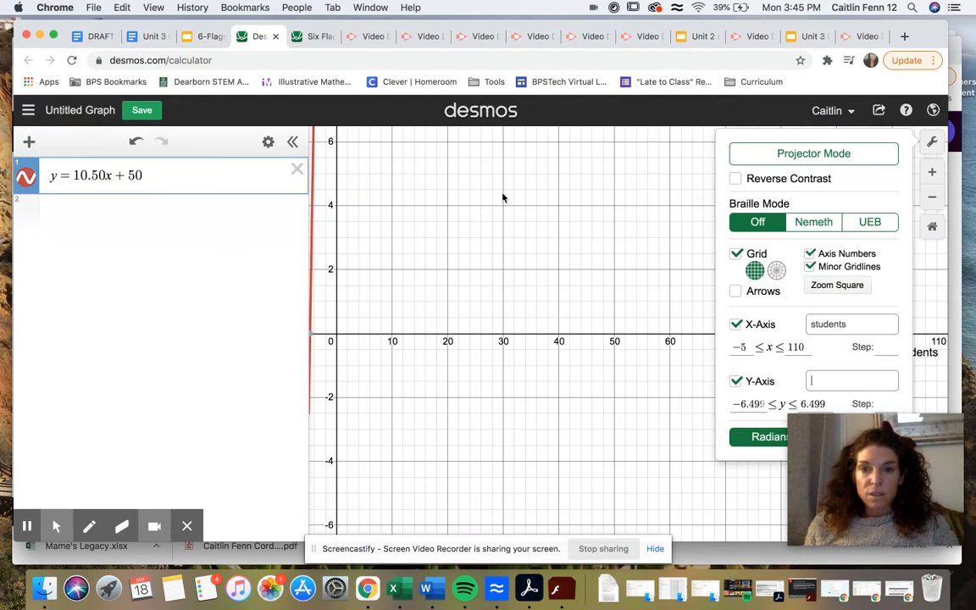
pyautogui.click(751, 400)
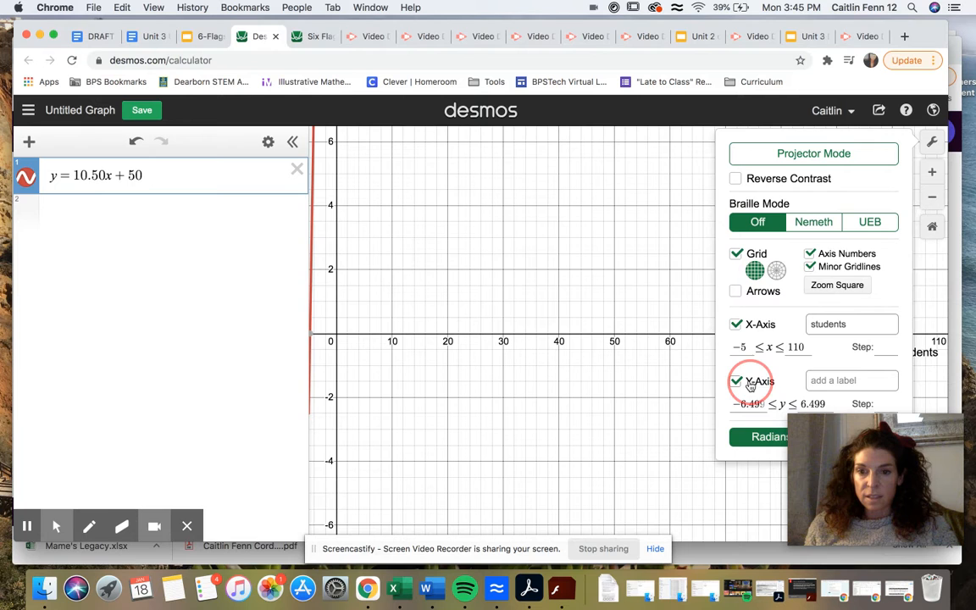
pyautogui.moveTo(741, 402); pyautogui.dragTo(767, 403)
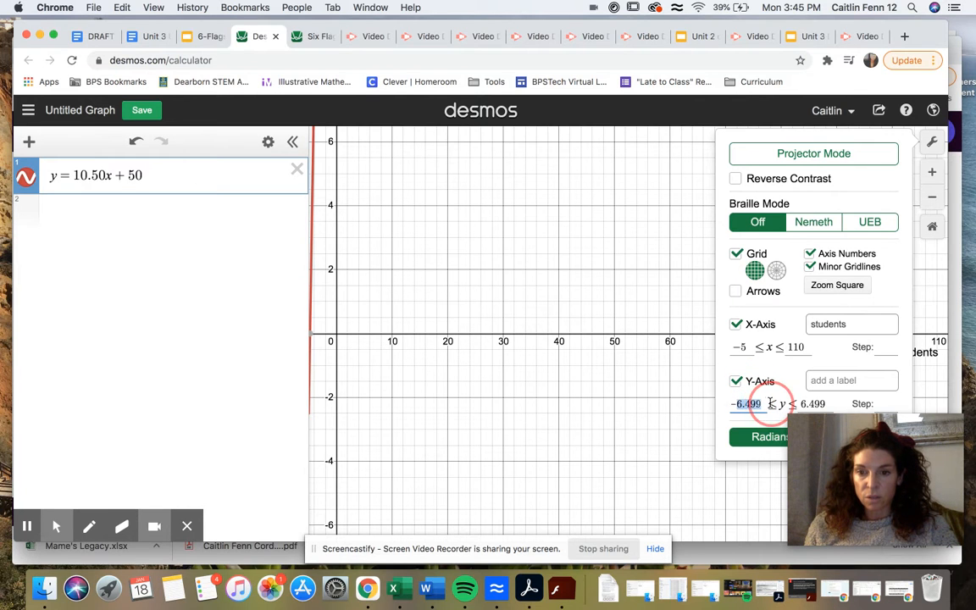
pyautogui.write('-500')
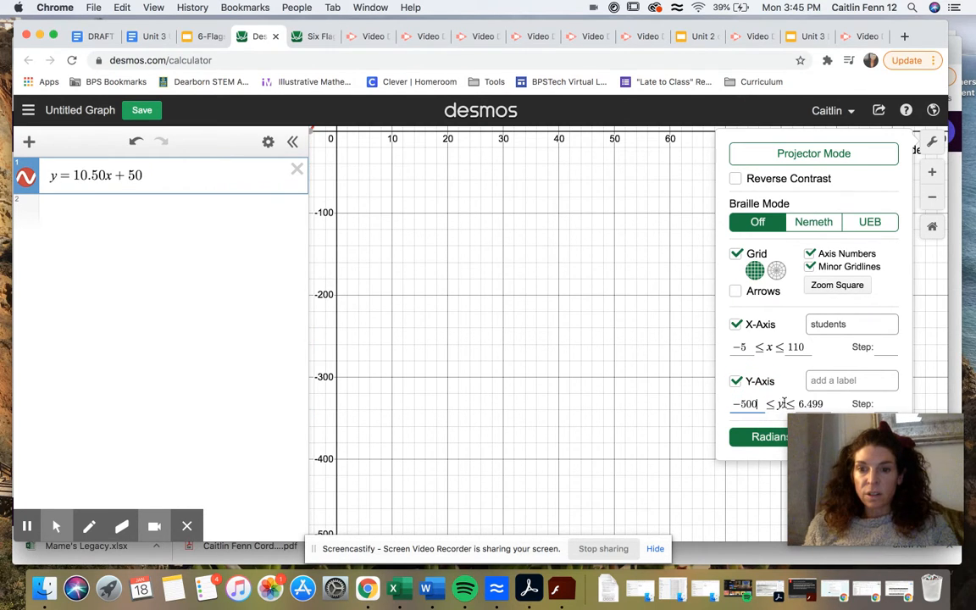
pyautogui.moveTo(800, 404); pyautogui.dragTo(824, 404)
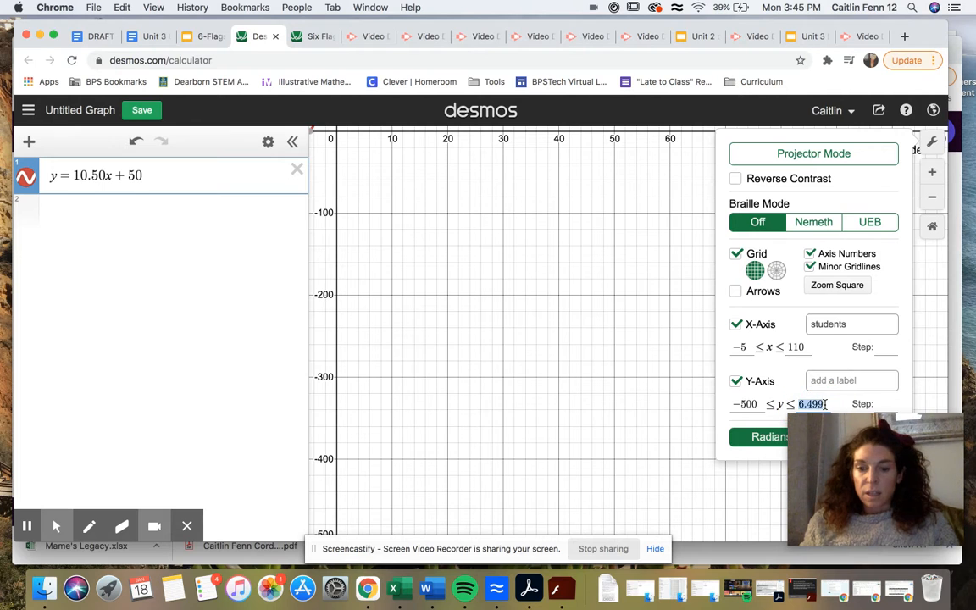
pyautogui.write('19000')
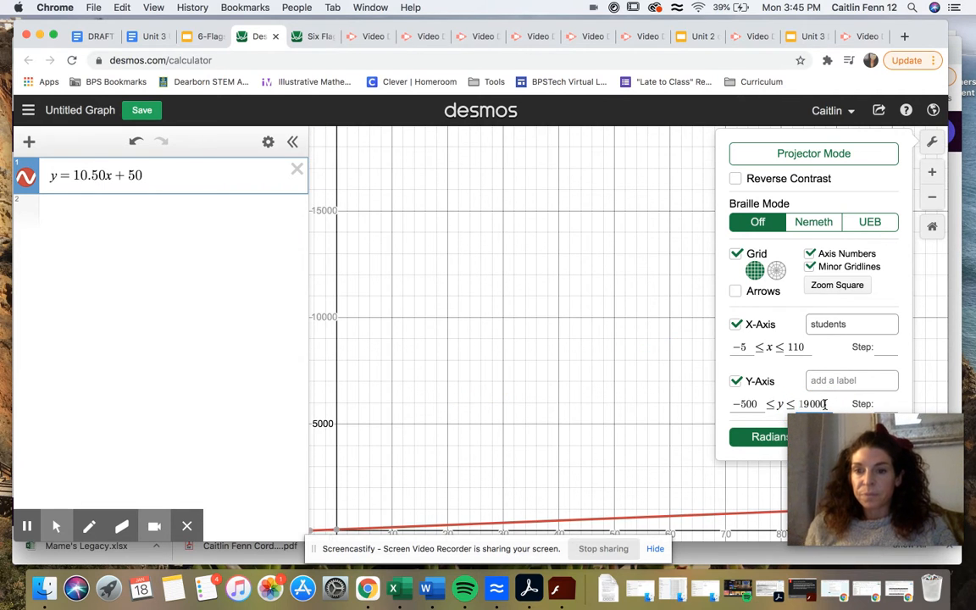
pyautogui.click(845, 385)
pyautogui.write('Total Cost')
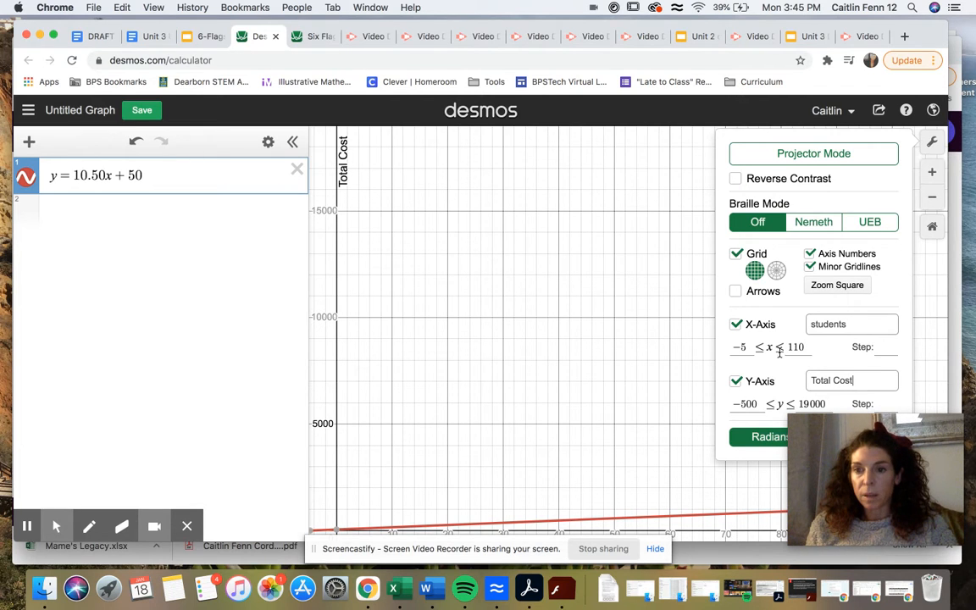
pyautogui.click(29, 527)
pyautogui.click(29, 526)
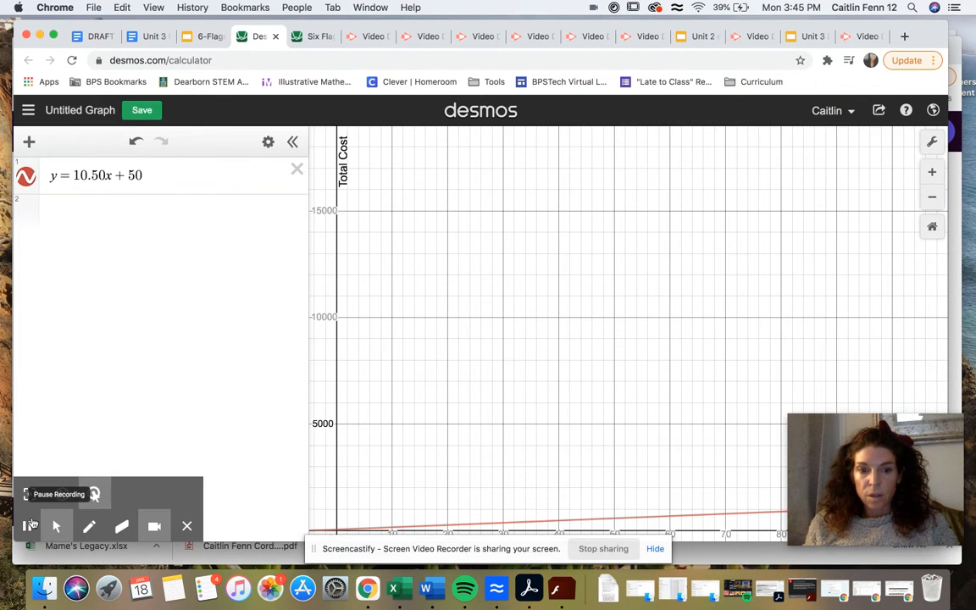
# - Read the y-intercept instruction on the slide and examine up close where the line crosses the y-axis in Desmos
pyautogui.click(206, 36)
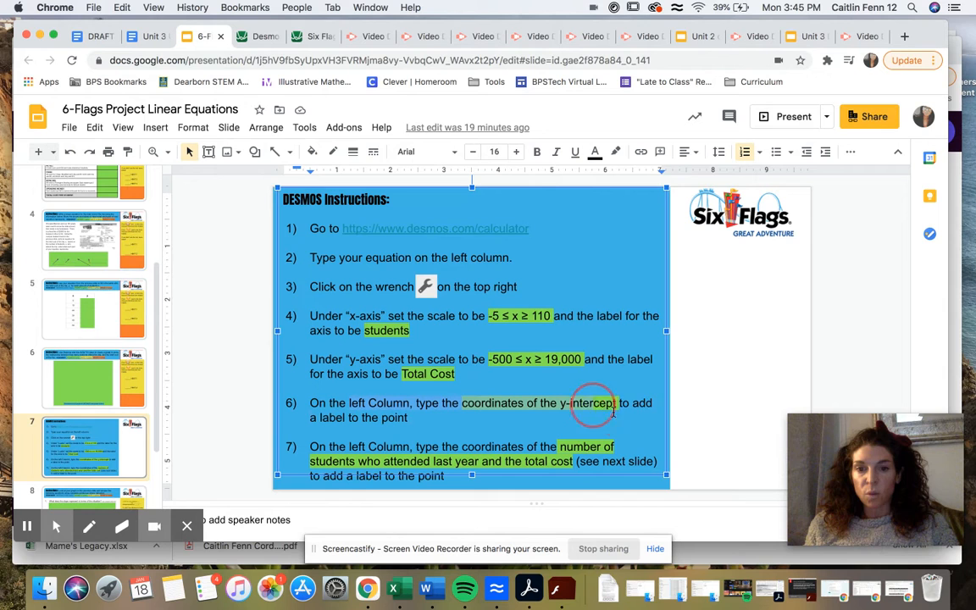
pyautogui.click(543, 417)
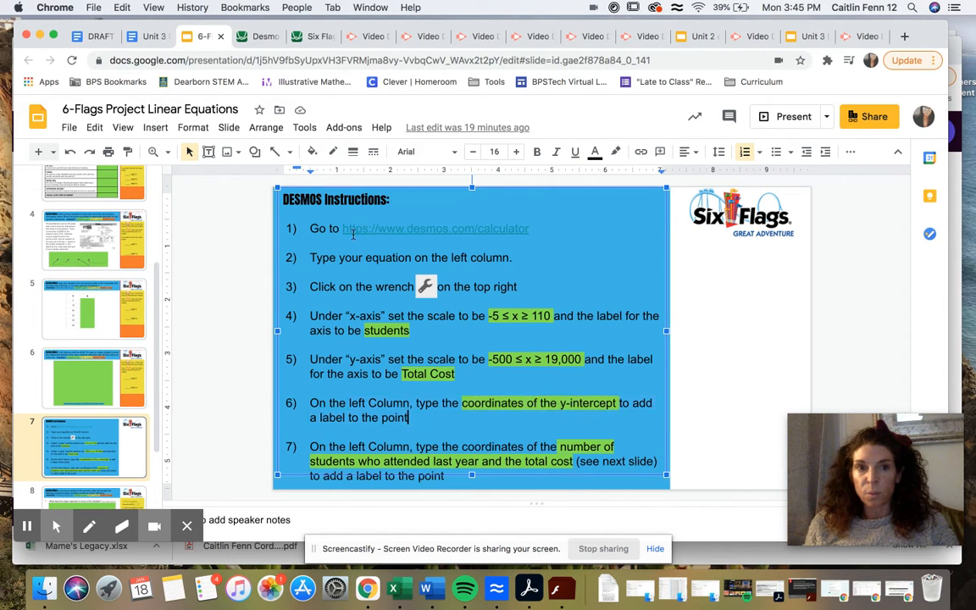
pyautogui.click(255, 35)
pyautogui.moveTo(375, 469); pyautogui.dragTo(401, 352)
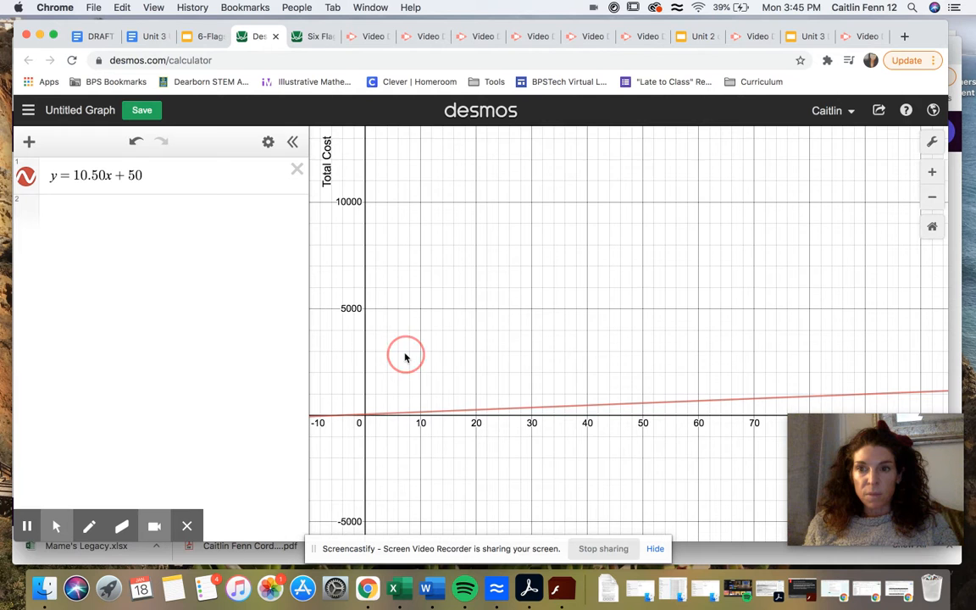
pyautogui.click(933, 173)
pyautogui.scroll(3, 614, 333)
pyautogui.scroll(3, 760, 253)
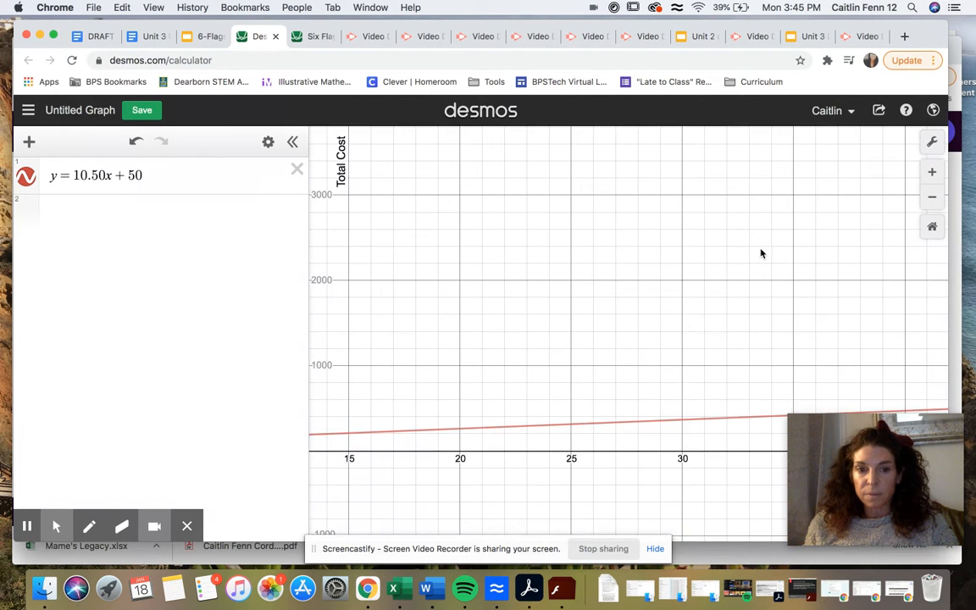
pyautogui.moveTo(524, 339); pyautogui.dragTo(766, 285)
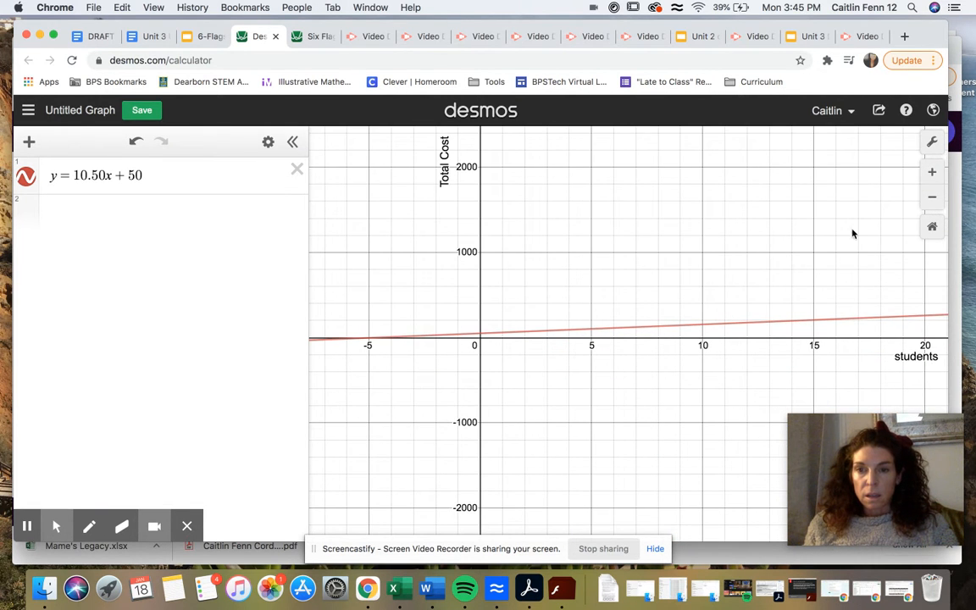
pyautogui.moveTo(700, 274); pyautogui.dragTo(795, 257)
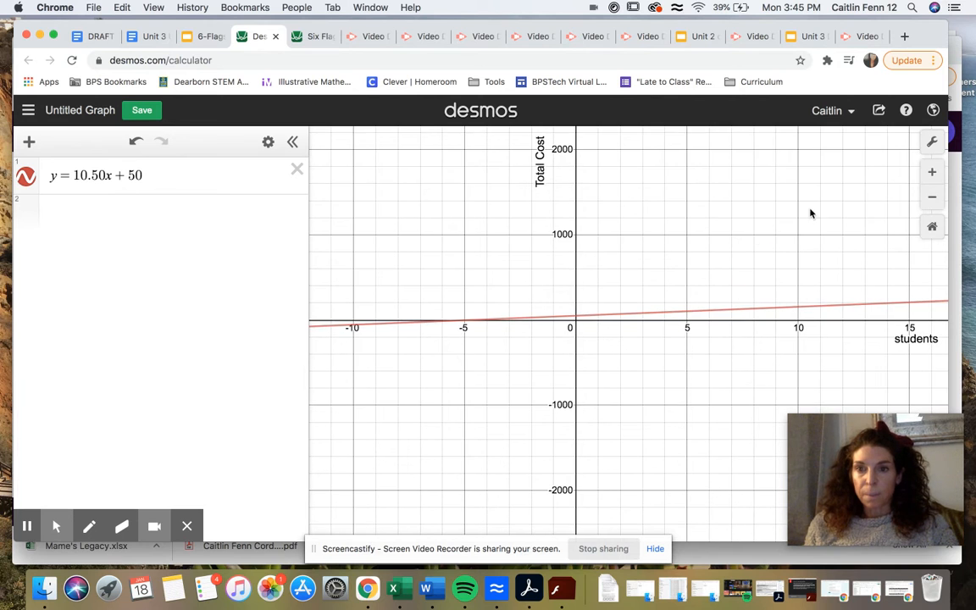
pyautogui.click(932, 172)
pyautogui.click(933, 172)
pyautogui.moveTo(469, 244); pyautogui.dragTo(544, 232)
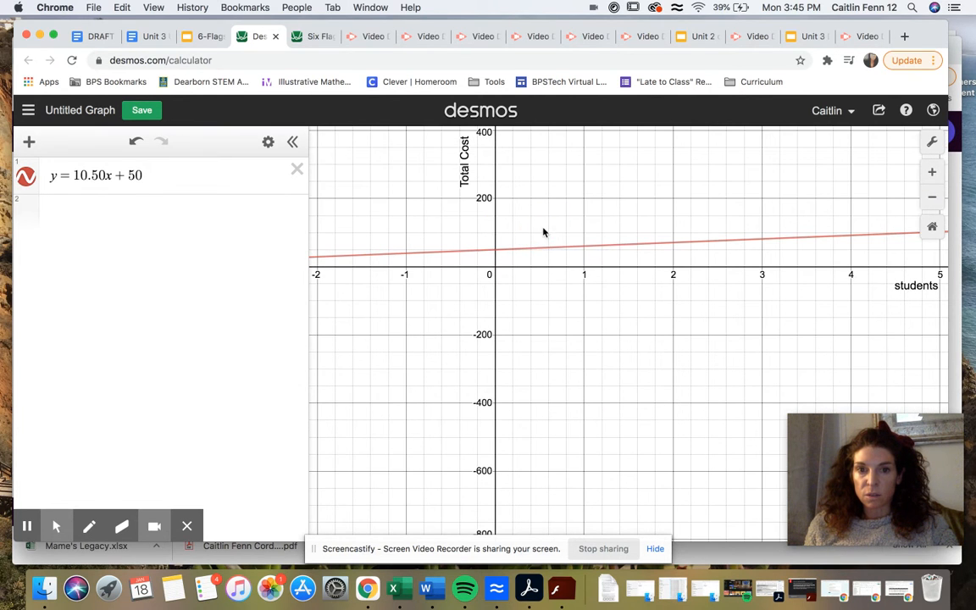
pyautogui.click(496, 252)
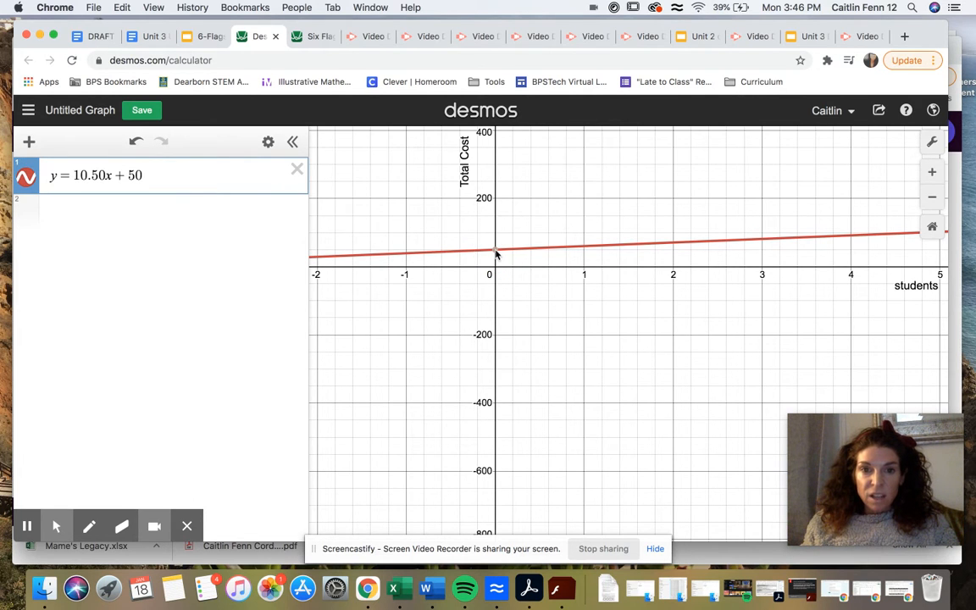
# - Plot the y-intercept as the point (0,50) in the expression list and turn on its label
pyautogui.moveTo(497, 214); pyautogui.dragTo(496, 248)
pyautogui.click(496, 289)
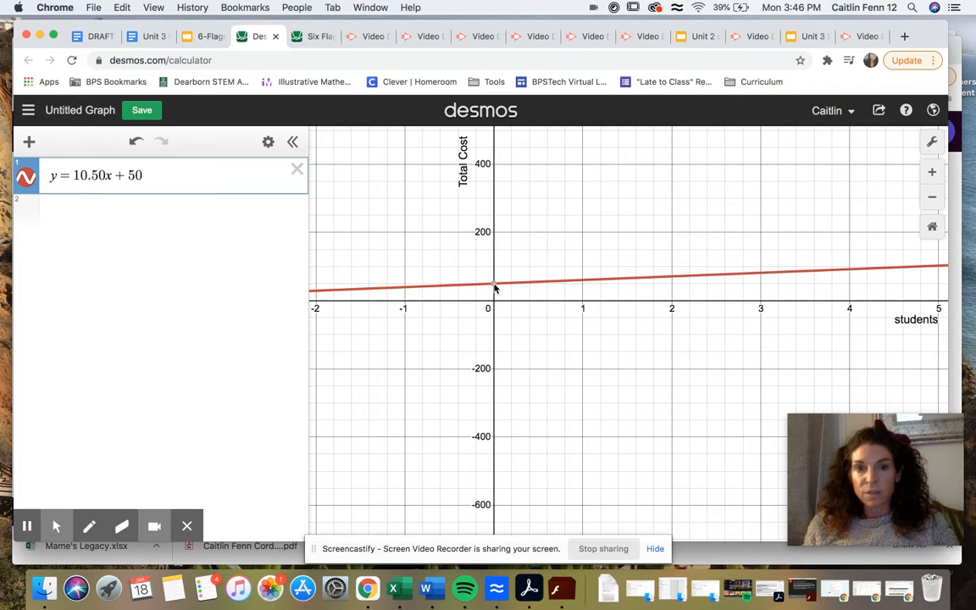
pyautogui.click(94, 209)
pyautogui.write('(0,50')
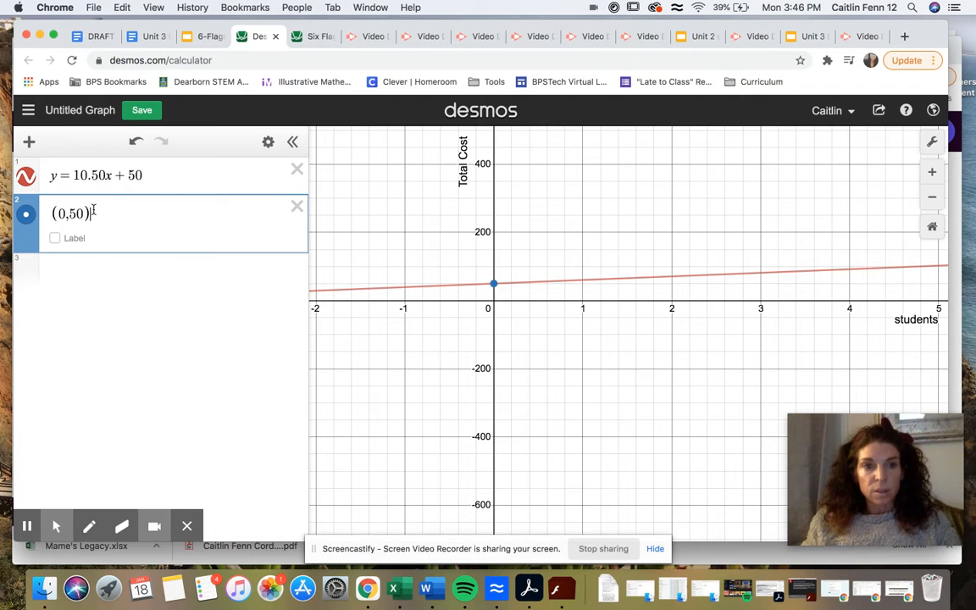
pyautogui.click(56, 237)
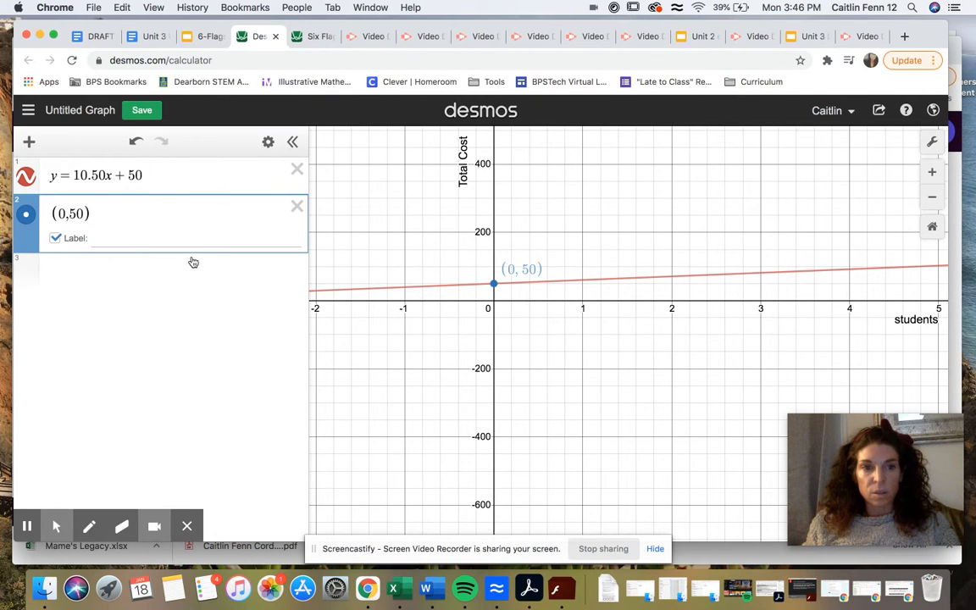
pyautogui.click(175, 276)
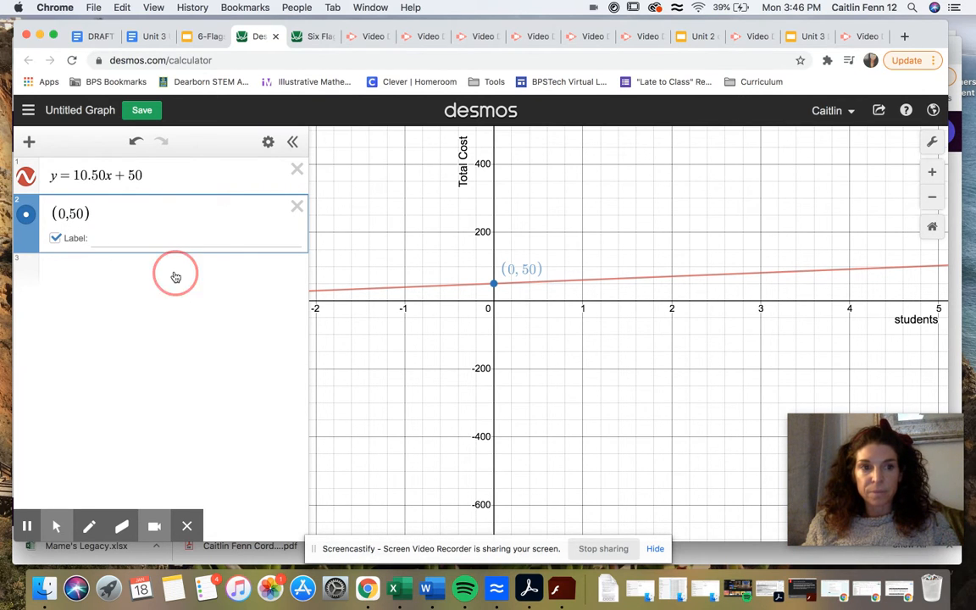
# - Switch to the 6-Flags slides and read instruction 7 about the point for last year's student attendance and total cost
pyautogui.click(204, 36)
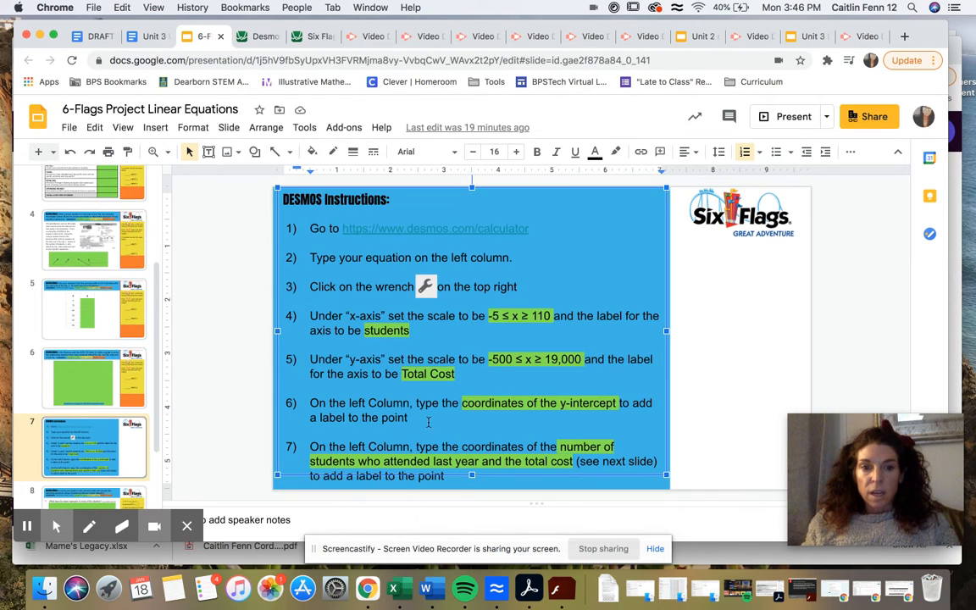
pyautogui.click(411, 447)
pyautogui.moveTo(417, 446); pyautogui.dragTo(577, 463)
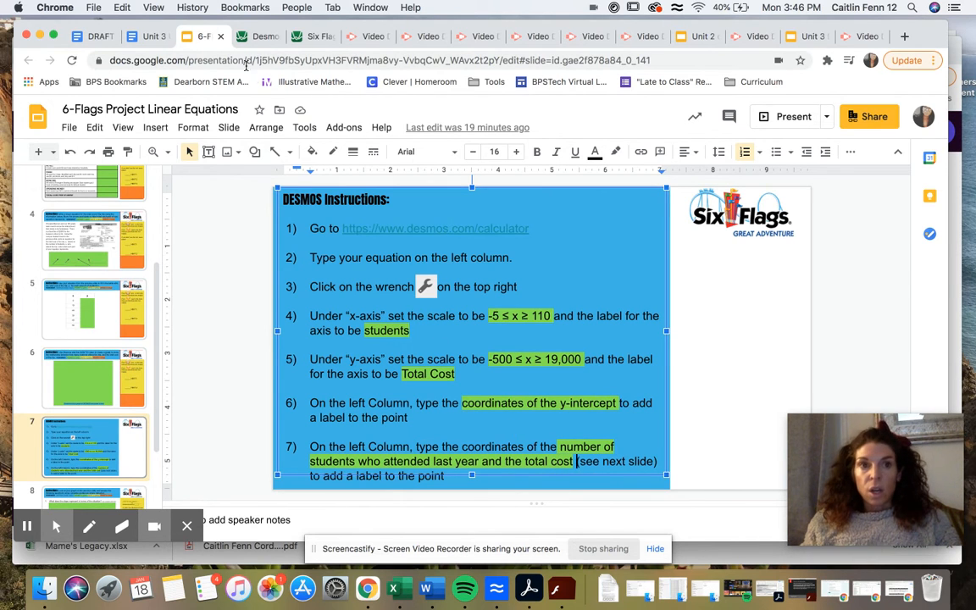
# - Return to the Desmos graph and inspect the coordinates of the point on the line at 10 students
pyautogui.click(258, 36)
pyautogui.moveTo(658, 321); pyautogui.dragTo(572, 327)
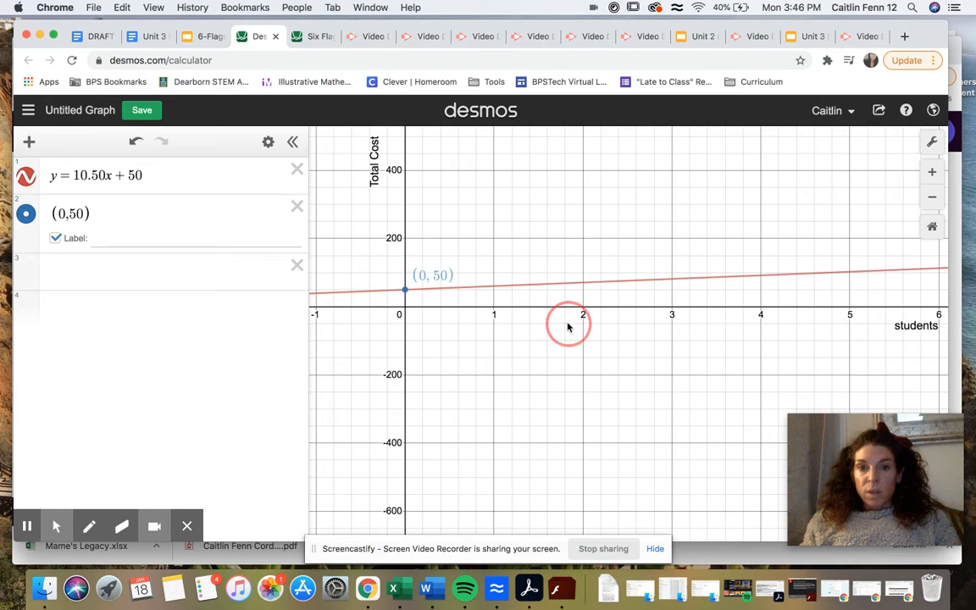
pyautogui.moveTo(697, 316); pyautogui.dragTo(635, 333)
pyautogui.click(932, 197)
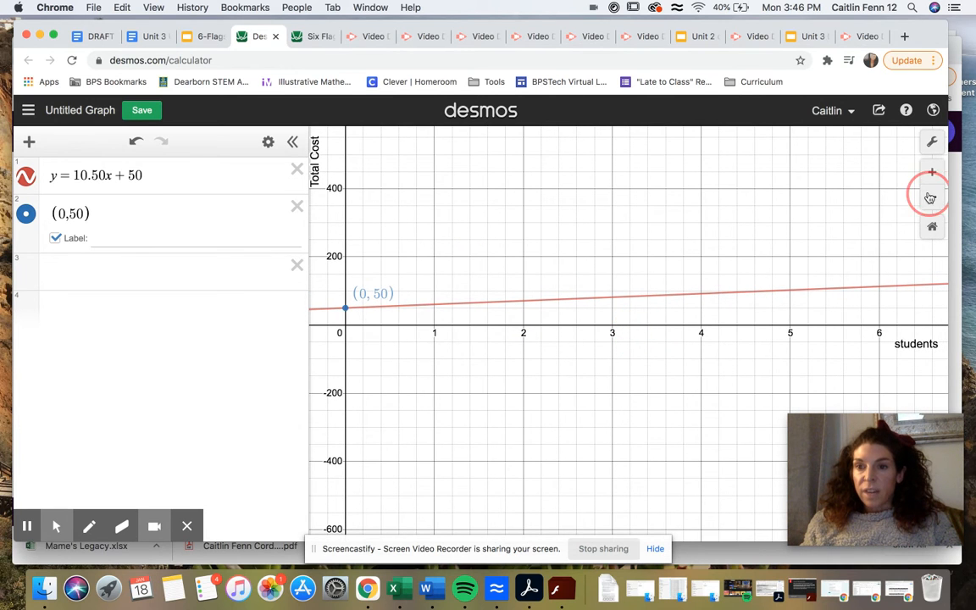
pyautogui.click(933, 198)
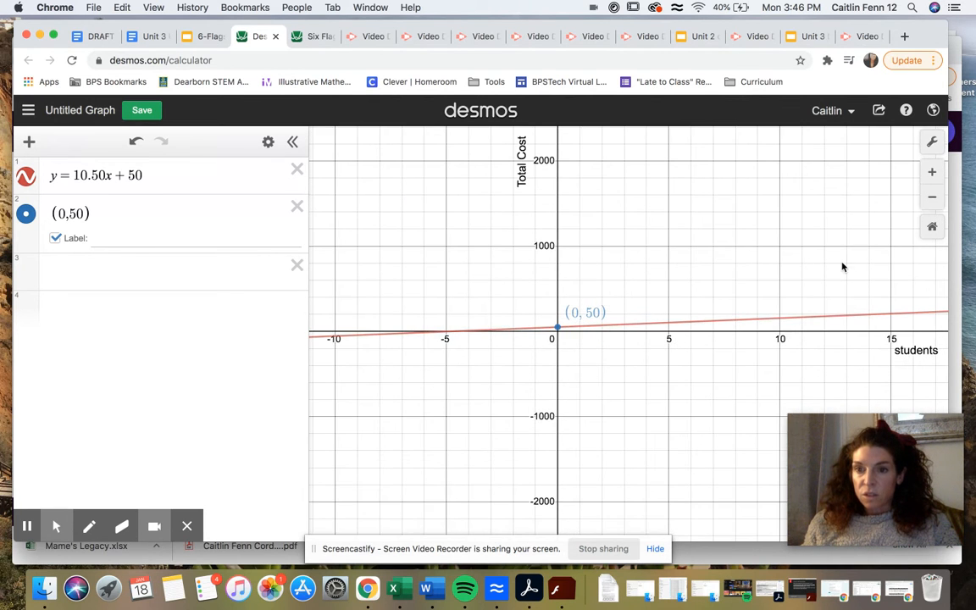
pyautogui.click(780, 322)
pyautogui.moveTo(780, 322); pyautogui.dragTo(780, 322)
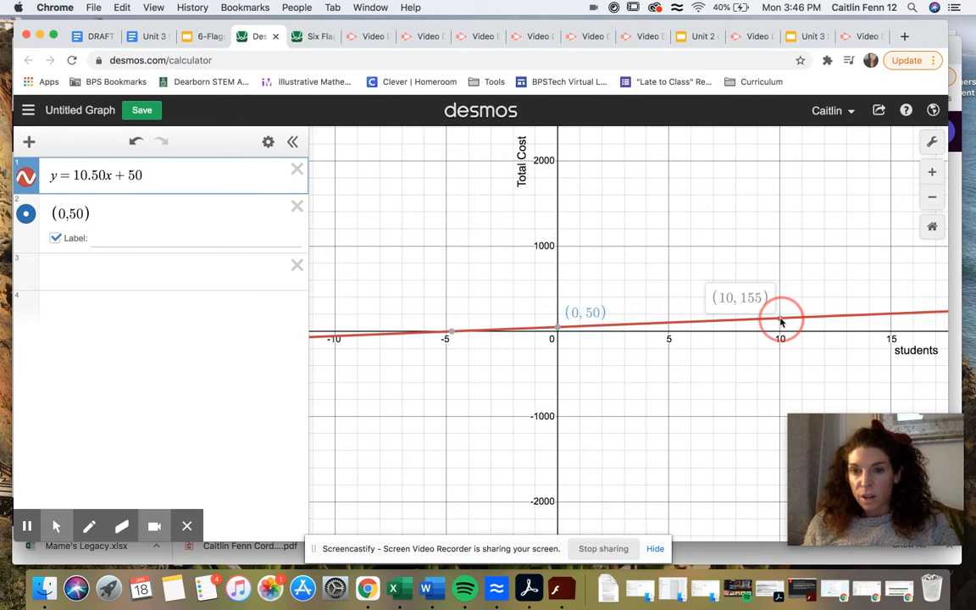
# - Plot the point (10,155) as a new expression and turn on its label
pyautogui.click(183, 274)
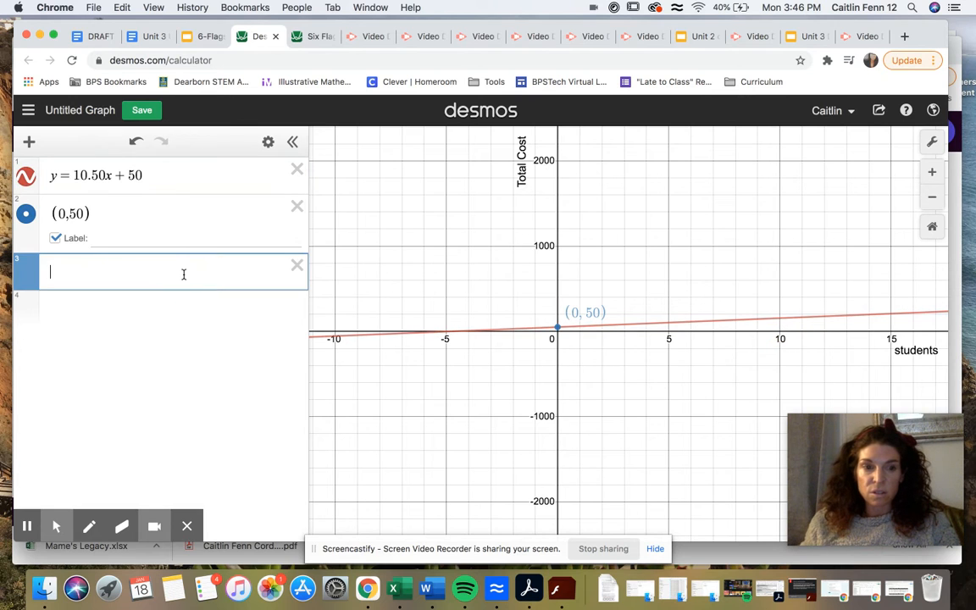
pyautogui.write('(10,155')
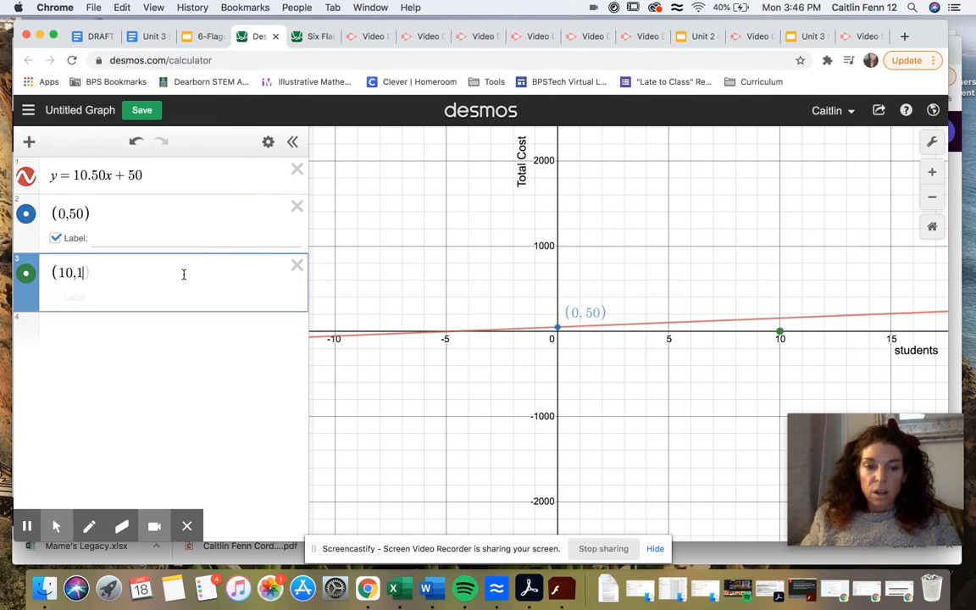
pyautogui.write(')')
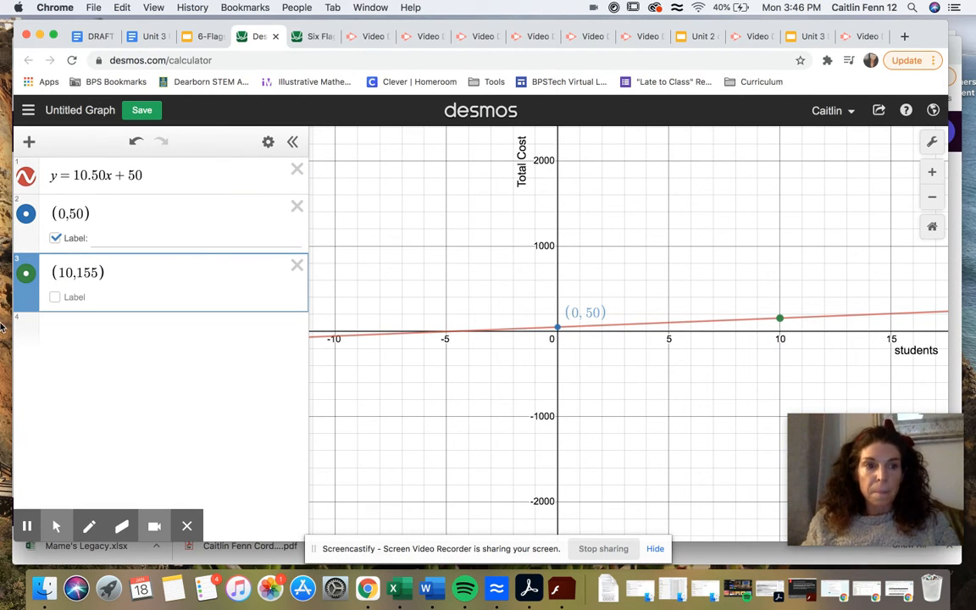
pyautogui.click(58, 298)
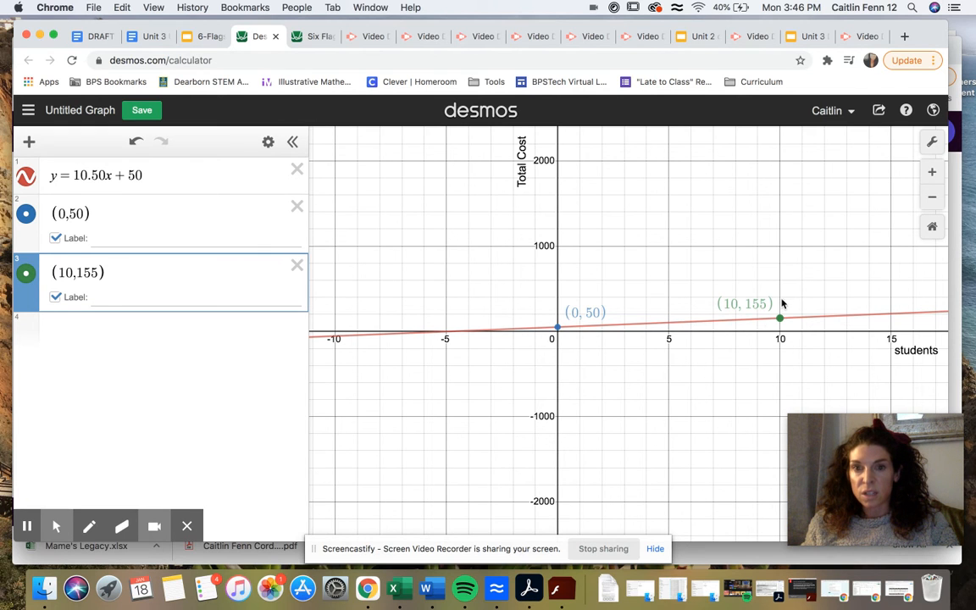
# - Switch to the 6-Flags slides and open slide 6, where the Desmos graph screenshot goes
pyautogui.moveTo(712, 280); pyautogui.dragTo(571, 366)
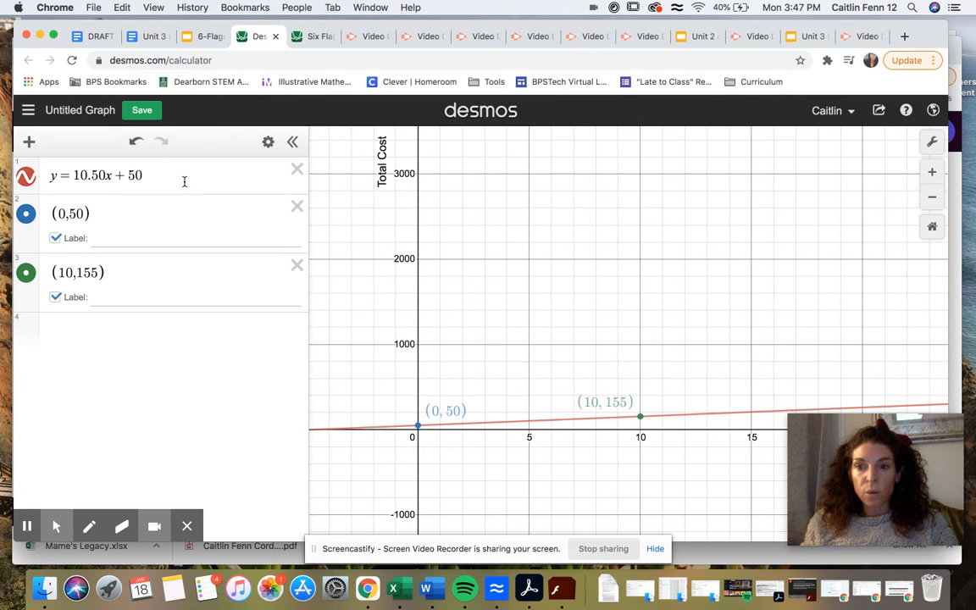
pyautogui.moveTo(569, 332); pyautogui.dragTo(527, 353)
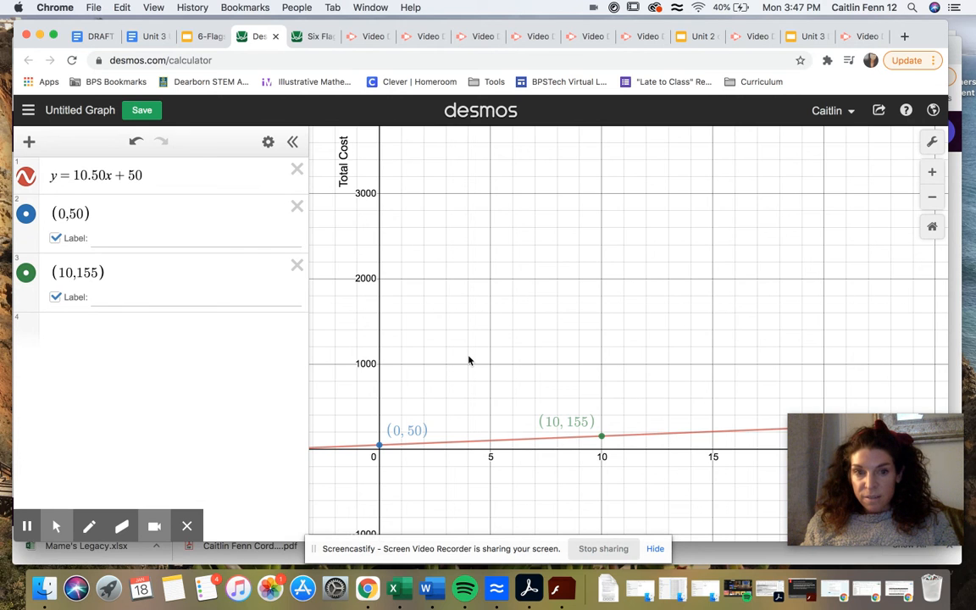
pyautogui.click(204, 36)
pyautogui.click(105, 379)
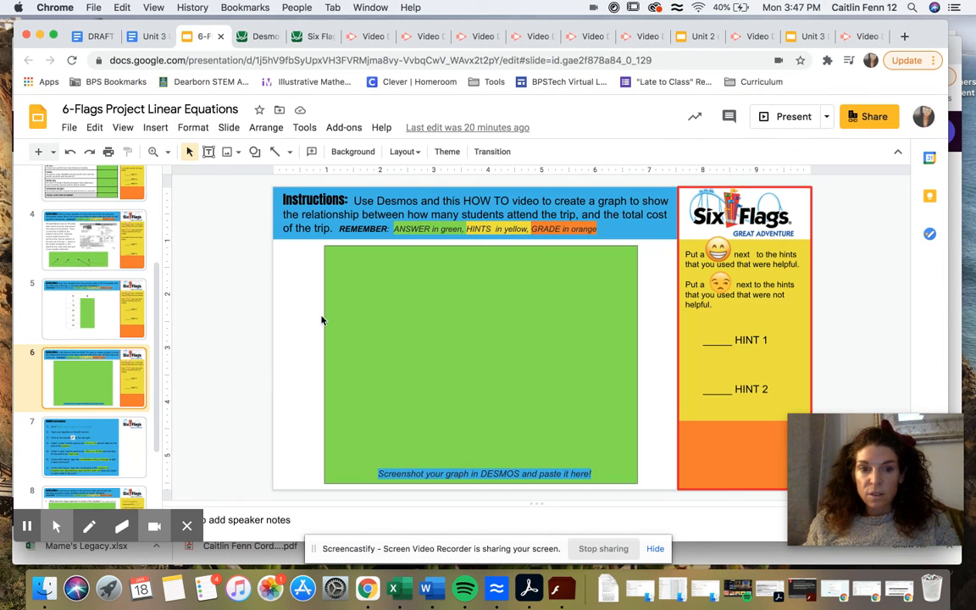